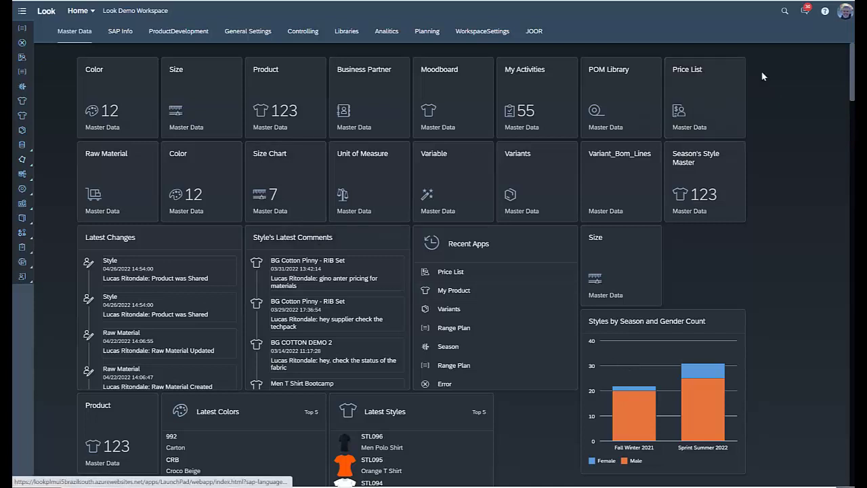
- Search the apps for "B1" and open the B1 Config app
left_click(785, 12)
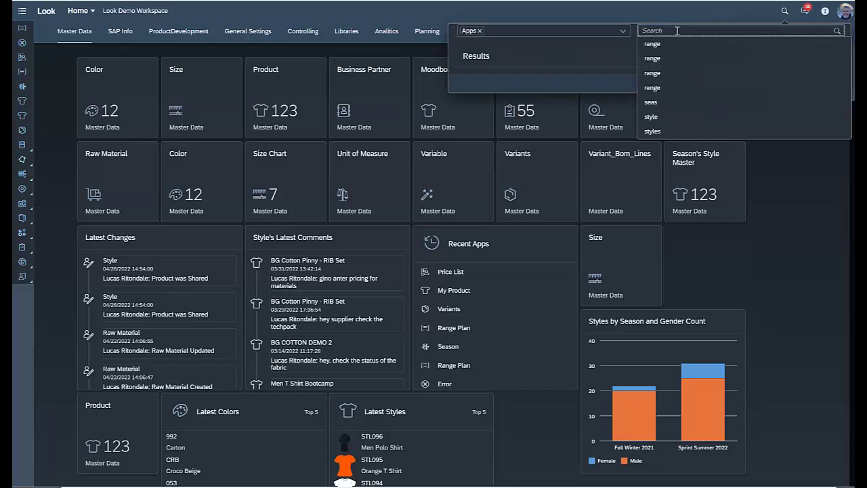
type("B1")
key("Return")
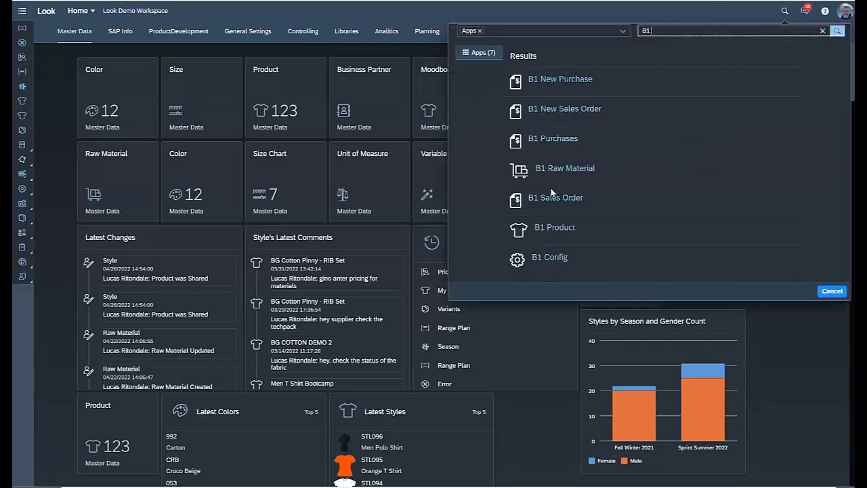
left_click(550, 258)
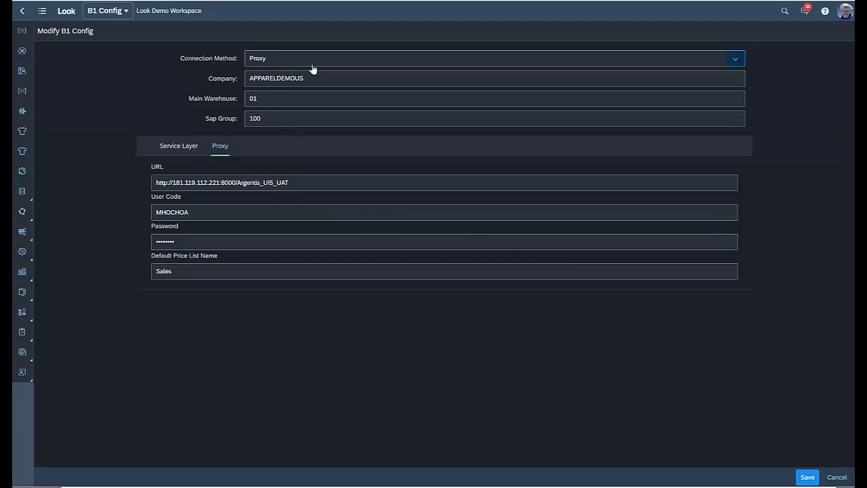
- Examine the B1 connection methods, the main warehouse and SAP group, and the Service Layer and Proxy connection settings
left_click(733, 58)
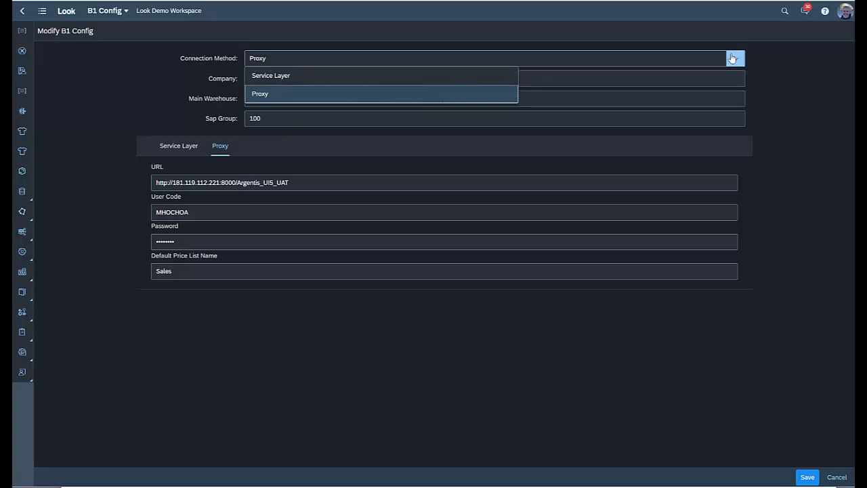
left_click(733, 59)
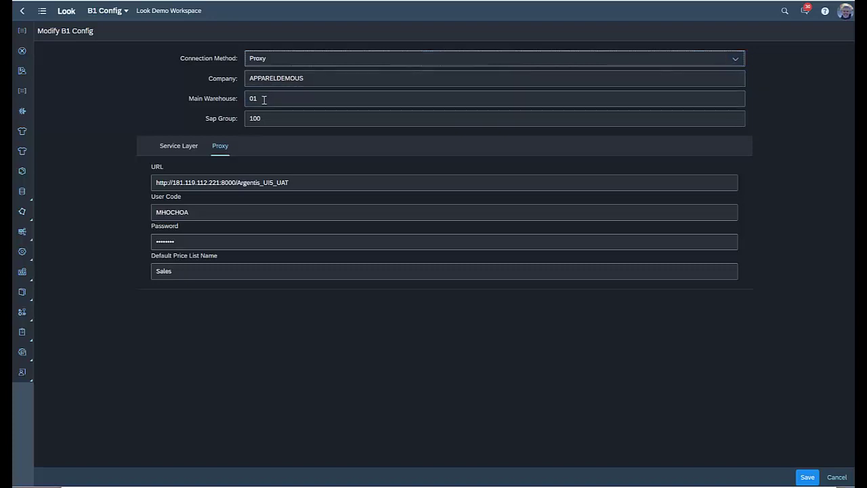
left_click_drag(263, 97, 245, 120)
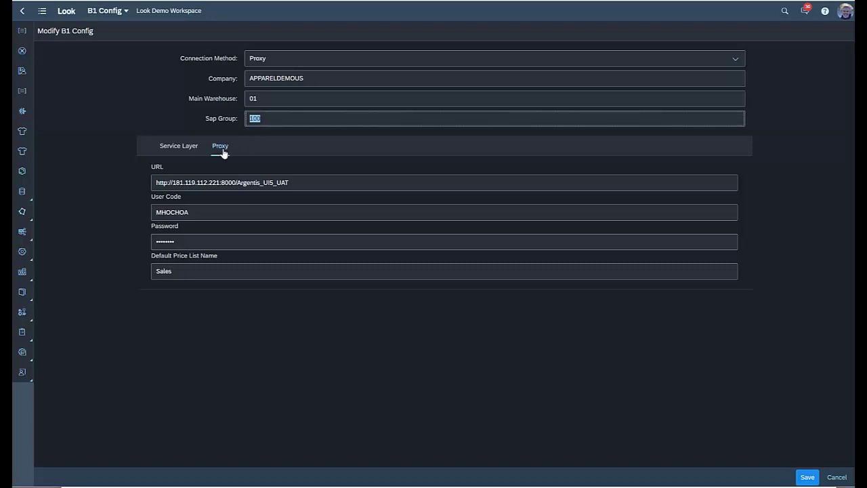
left_click(179, 148)
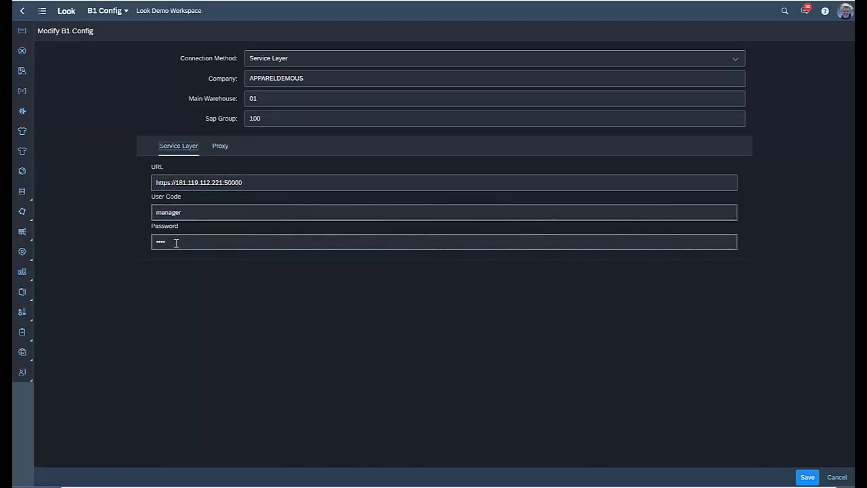
left_click(221, 147)
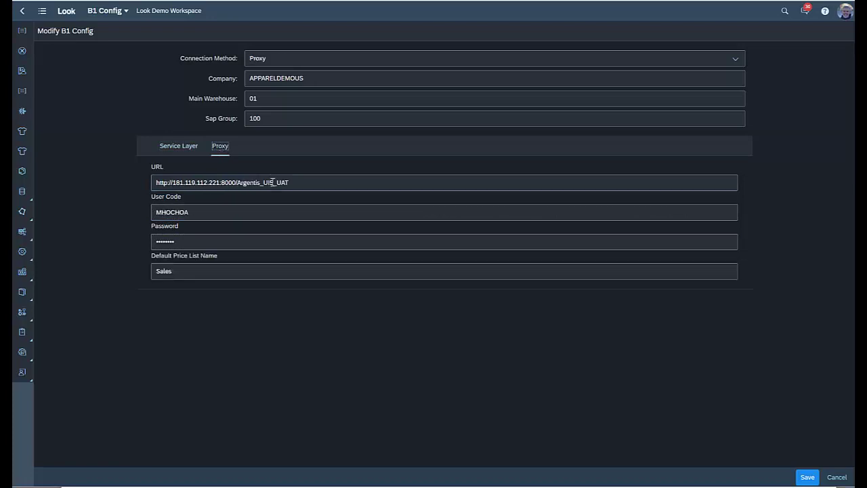
left_click(298, 185)
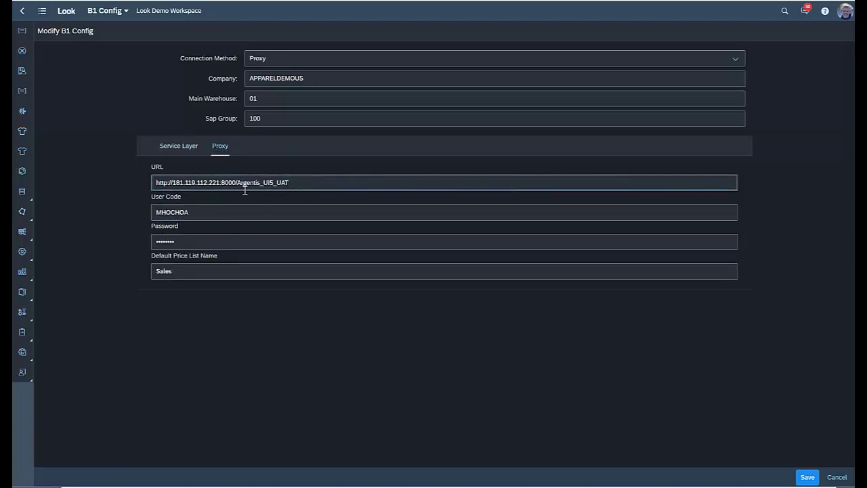
left_click_drag(155, 183, 302, 184)
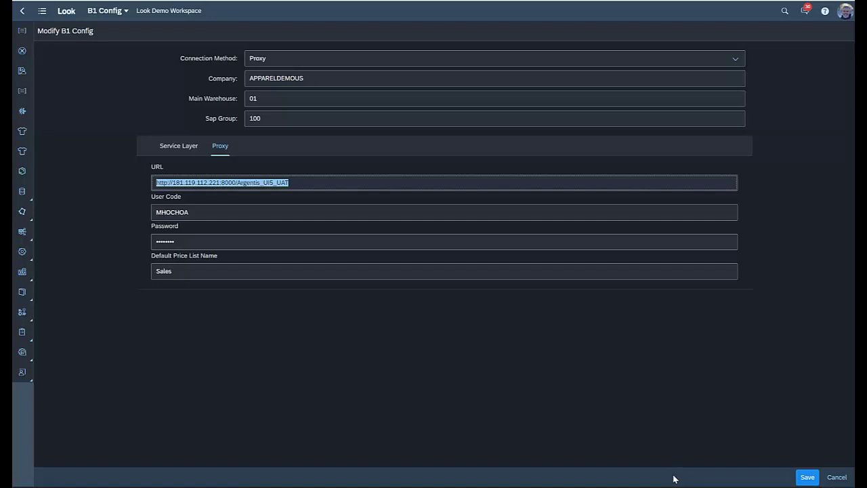
left_click(786, 61)
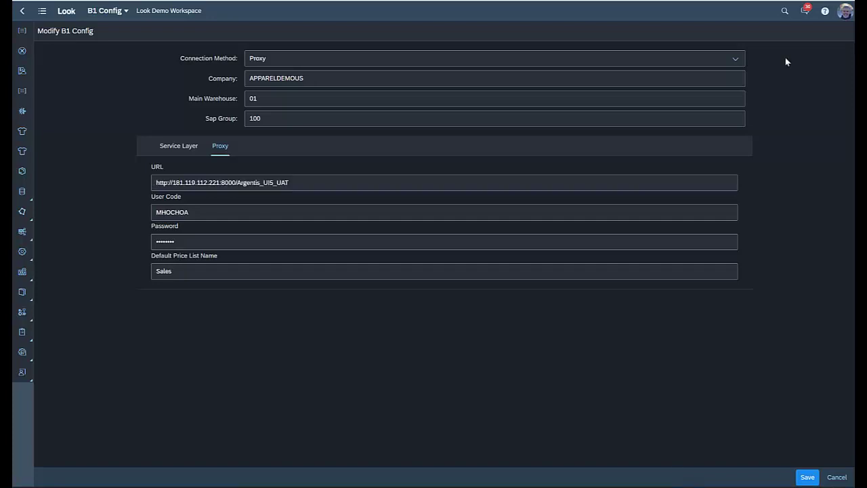
- Return to the home page and open the latest style, STL097 Casual Fit Cotton Shirt
left_click(69, 14)
scroll(515, 306, "down", 2)
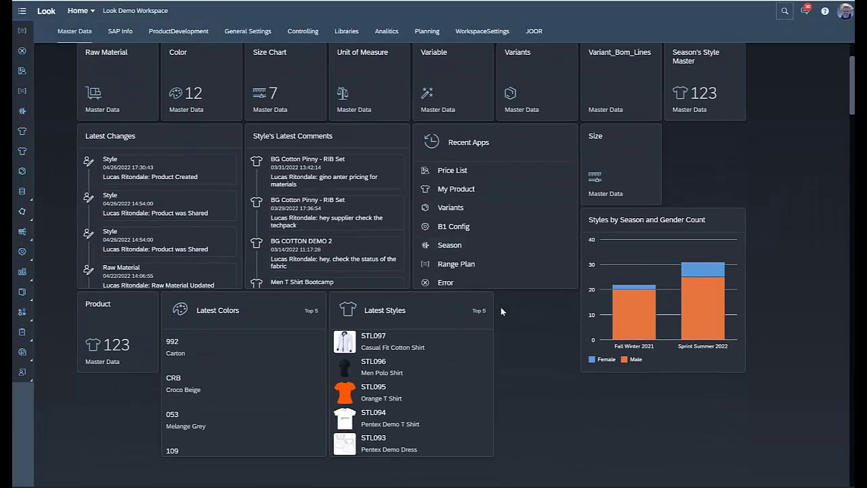
scroll(372, 348, "up", 2)
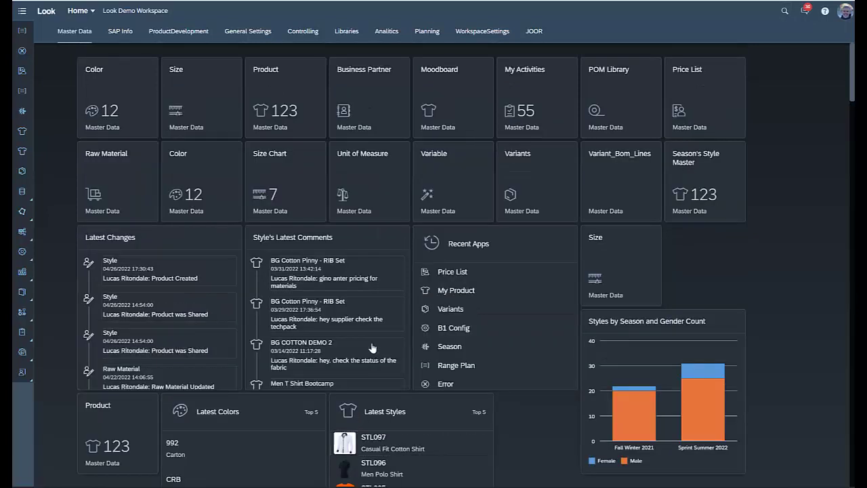
left_click_drag(378, 438, 377, 447)
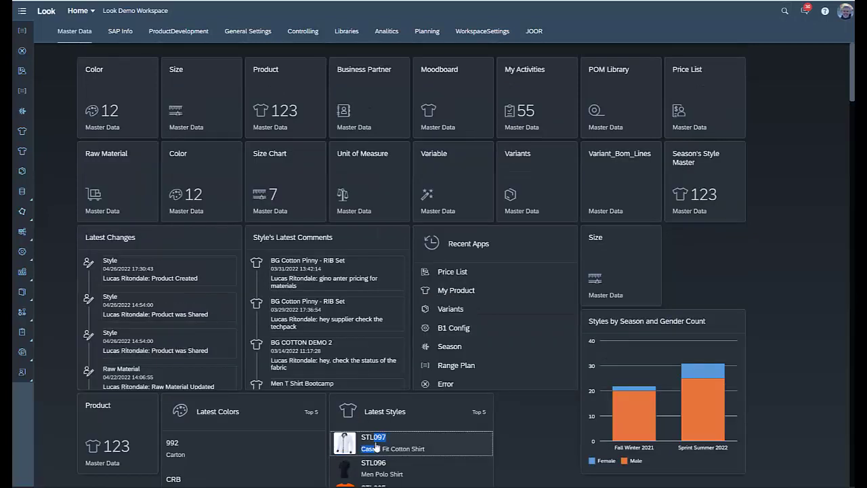
left_click(403, 448)
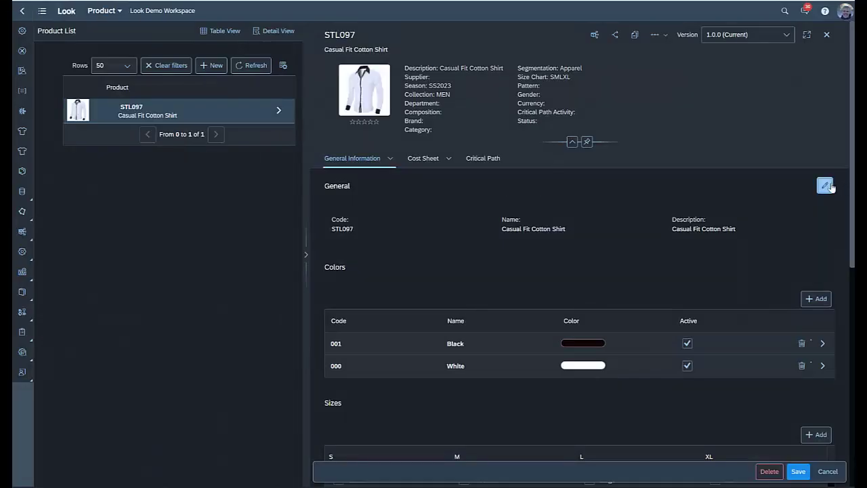
- Edit the general information of STL097, set its status to Production and save the product
left_click(825, 185)
scroll(618, 328, "down", 2)
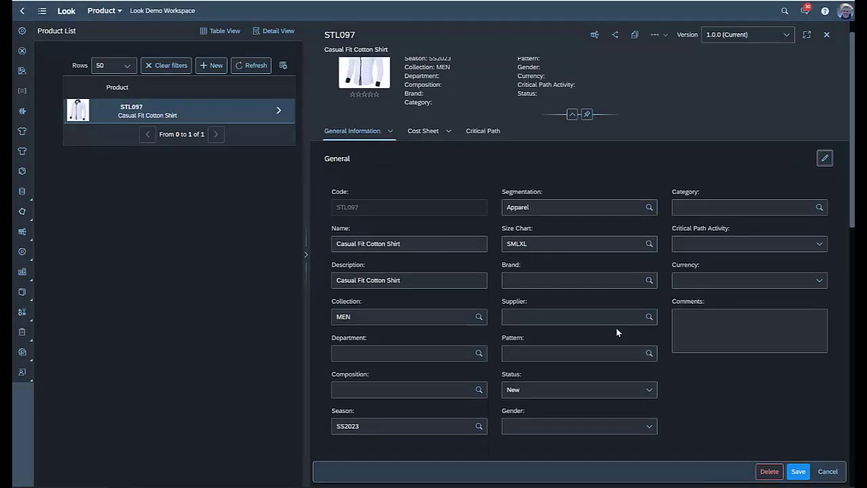
left_click(649, 366)
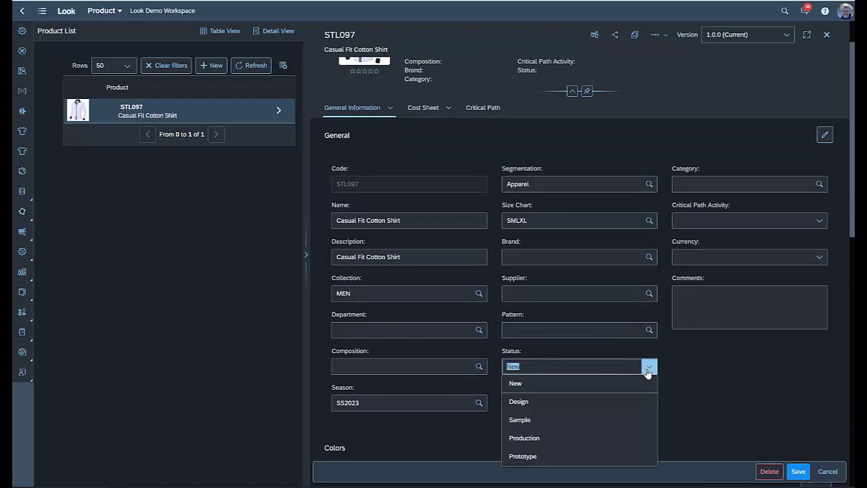
left_click(567, 438)
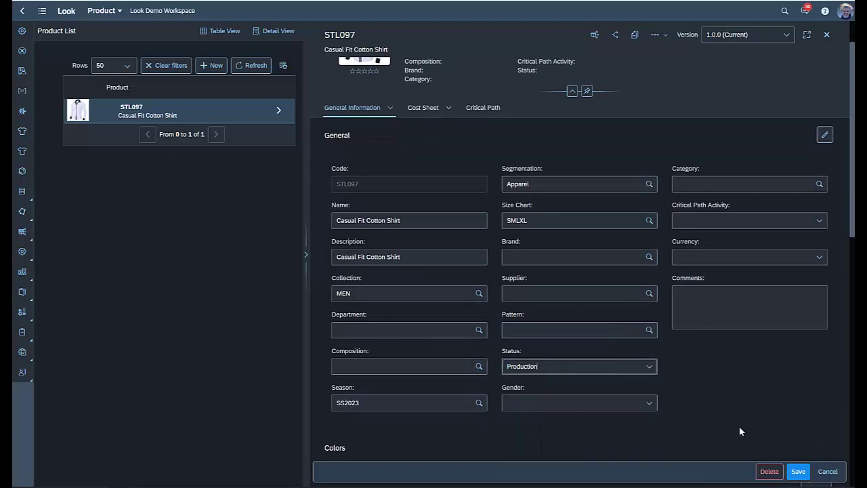
left_click(799, 472)
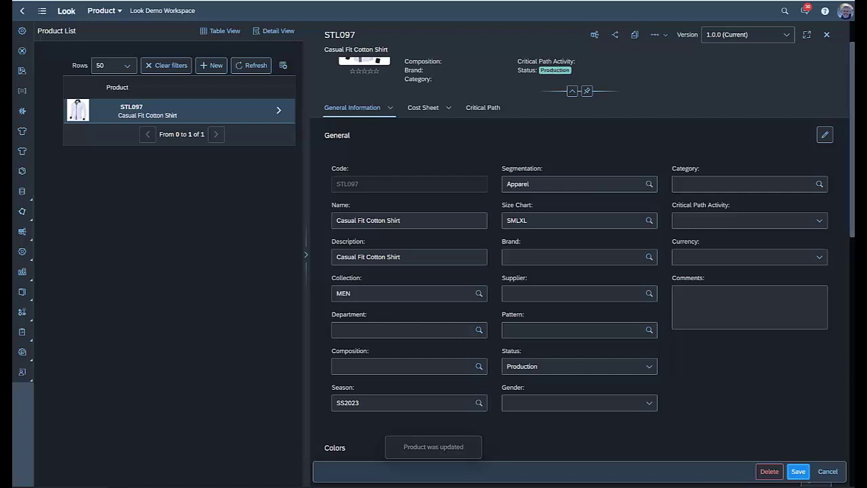
- Create the product variants for STL097 and review their details in the widened variants list
left_click(655, 35)
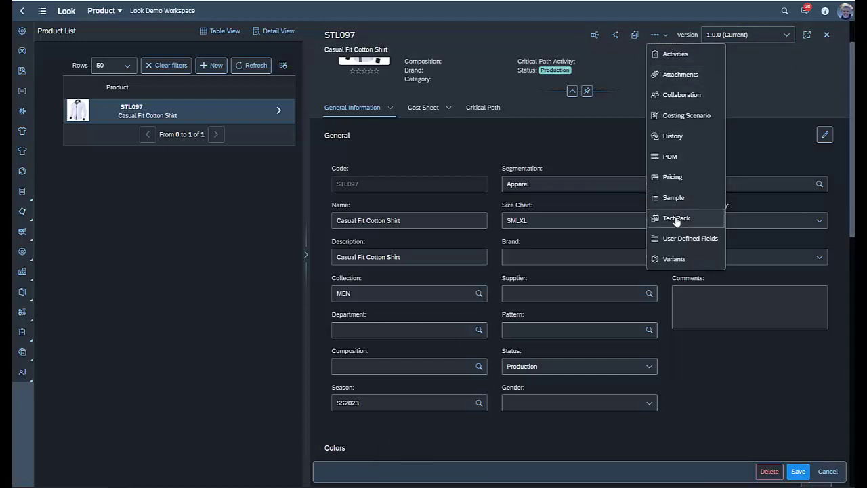
left_click(680, 259)
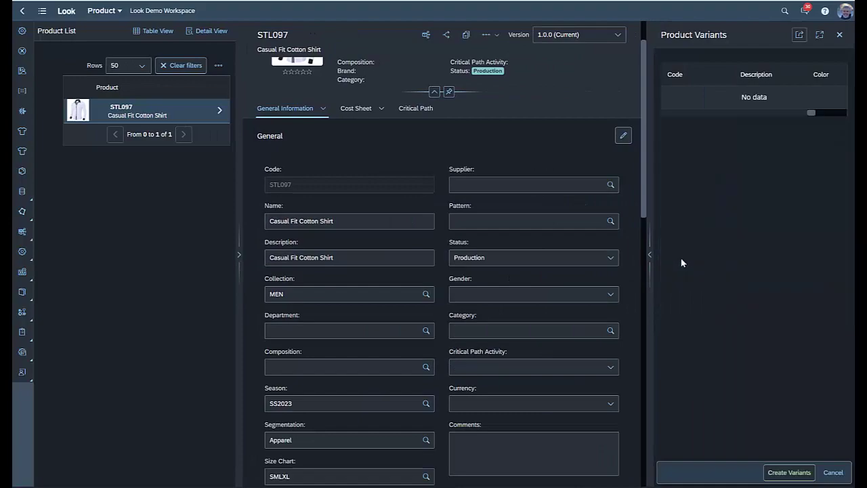
left_click(788, 474)
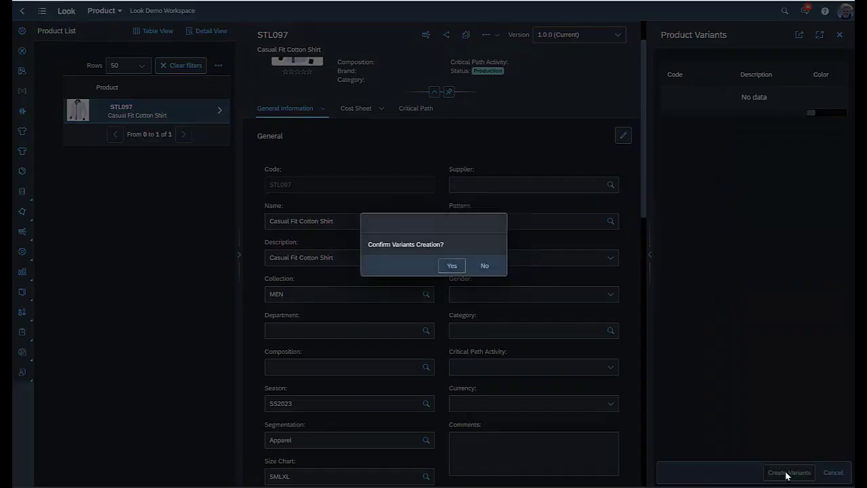
left_click(459, 267)
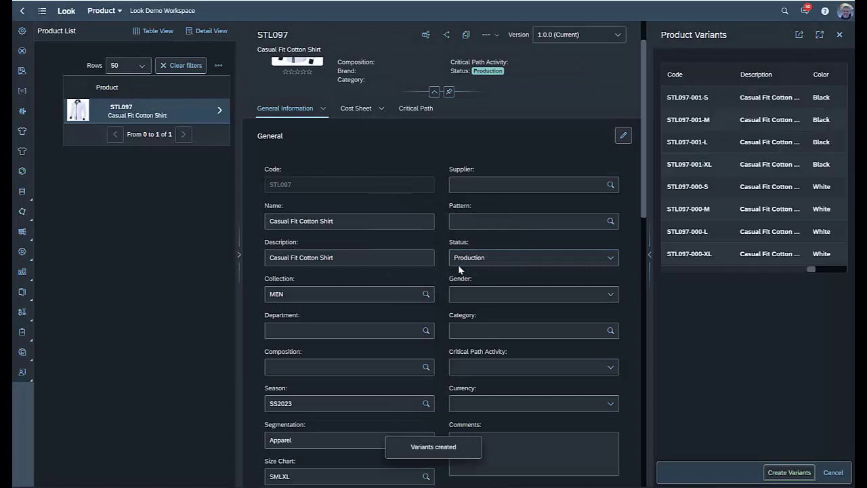
left_click(650, 255)
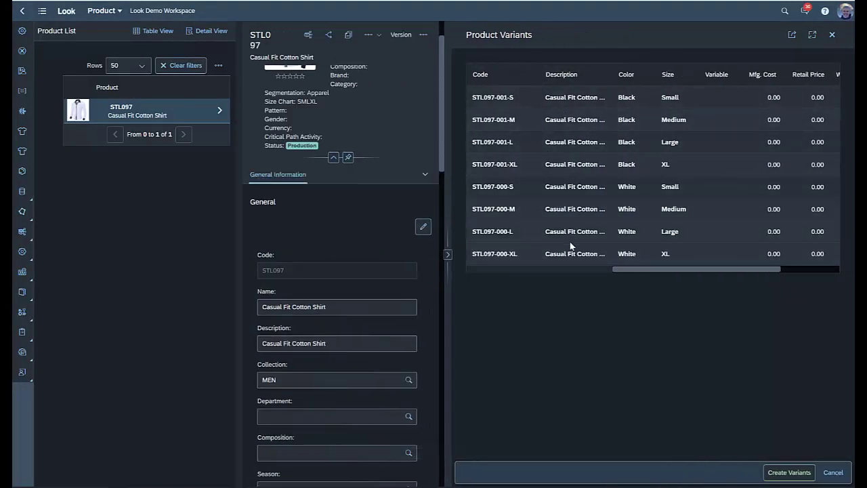
left_click(448, 255)
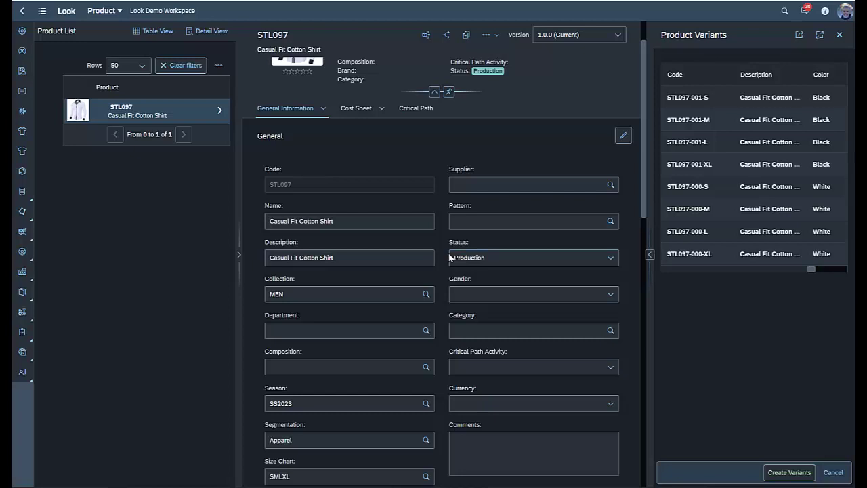
- Return to the home page, search the apps for "B1" and open the B1 Product app
left_click(62, 10)
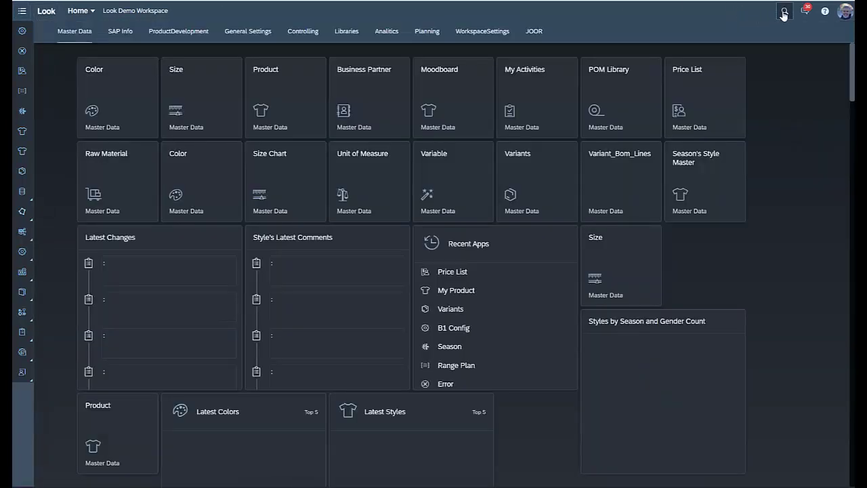
left_click(784, 11)
left_click(705, 39)
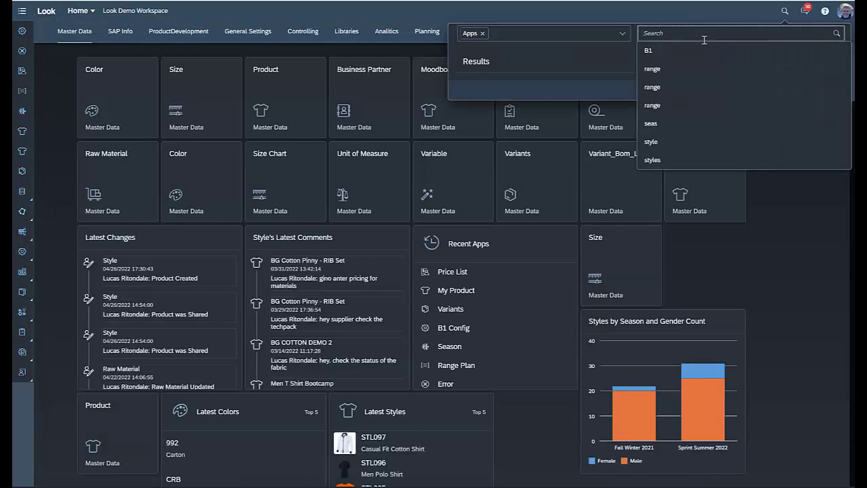
type("B1")
key("Return")
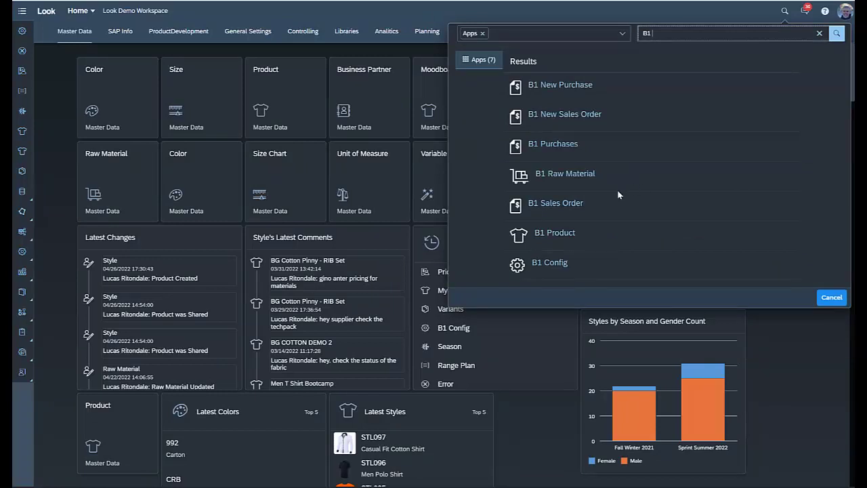
left_click(551, 235)
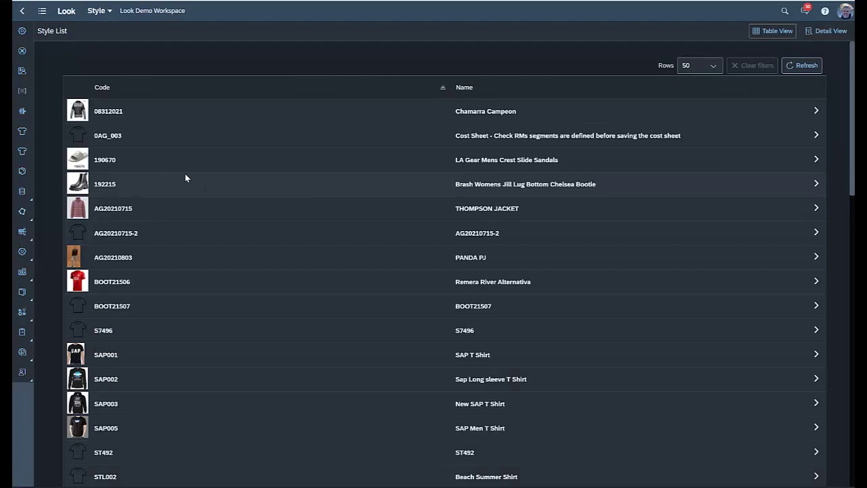
- Filter the style list by code STL097 and open the Casual Fit Cotton Shirt's details
left_click(434, 86)
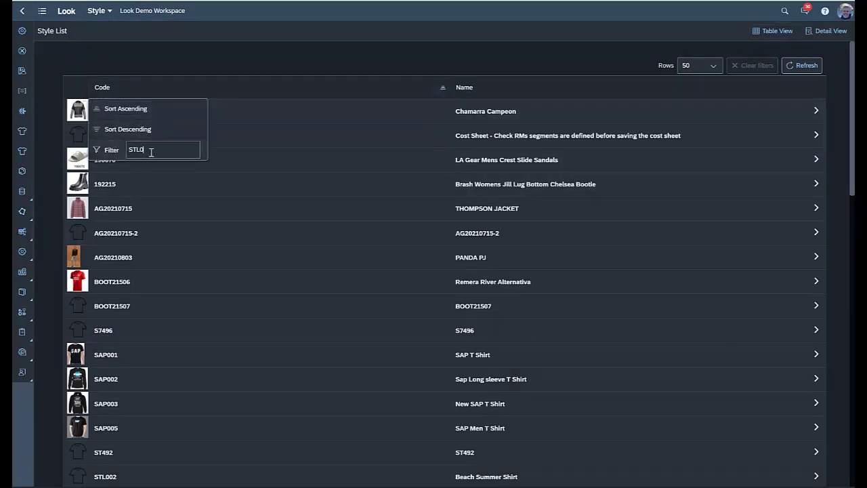
key("Return")
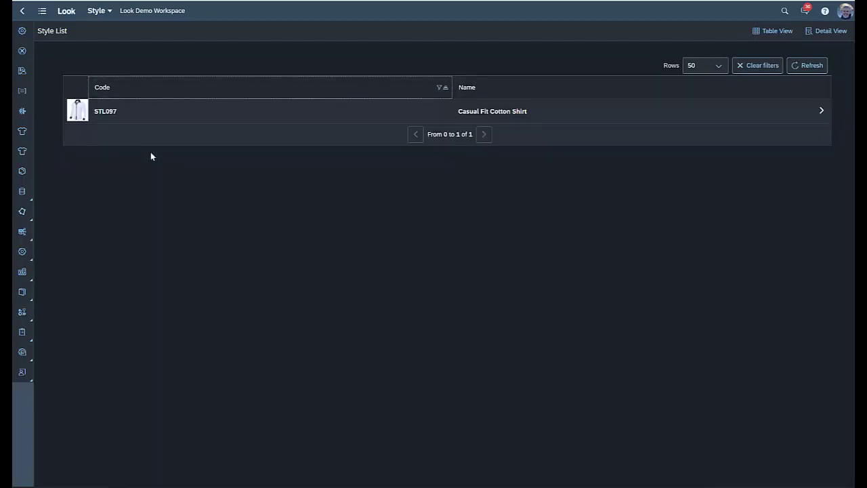
left_click(817, 110)
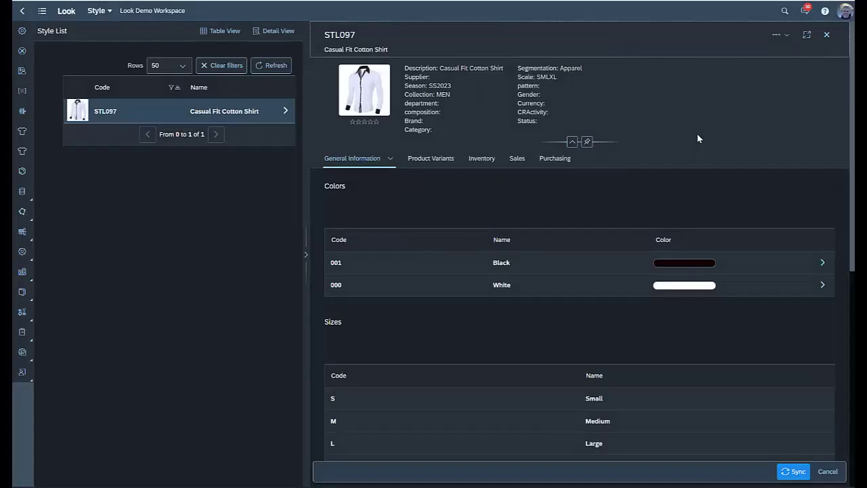
- Try to synchronize style STL097 with B1, then read and dismiss the response
left_click(788, 474)
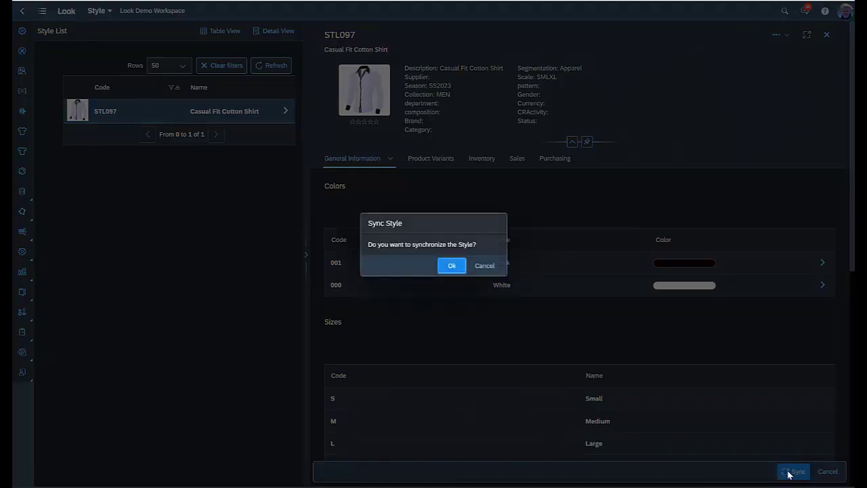
left_click(452, 265)
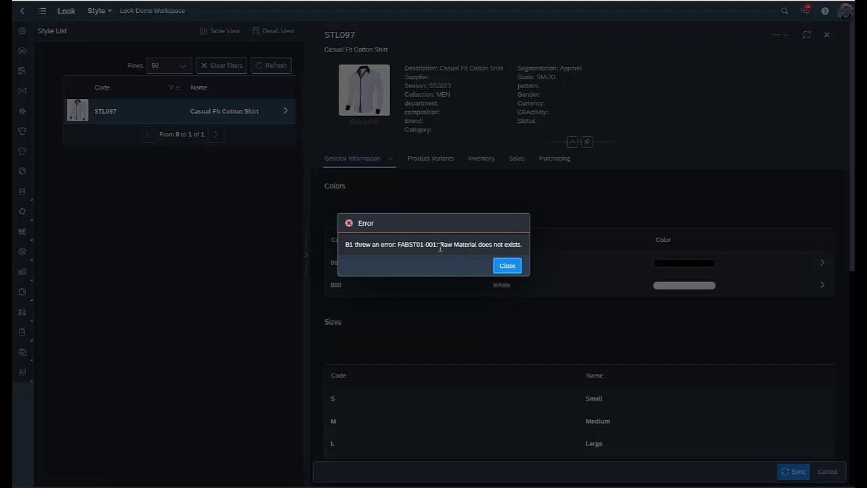
left_click_drag(398, 244, 467, 241)
left_click(466, 243)
left_click(507, 266)
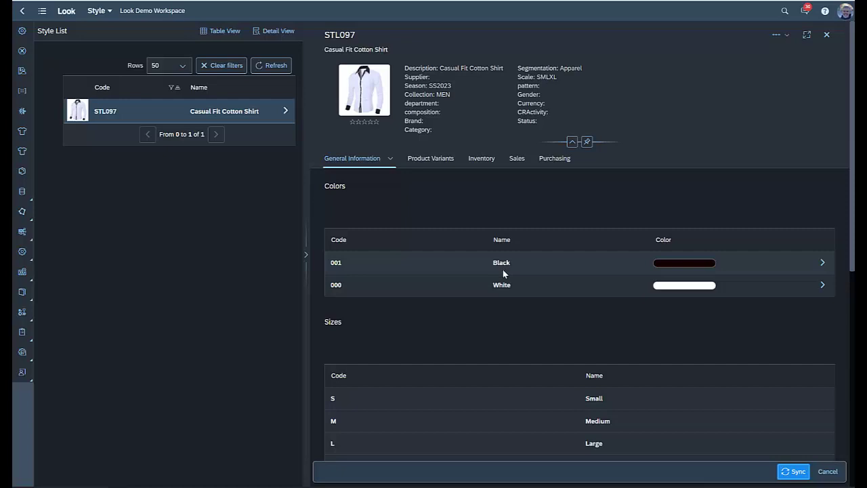
- Search the apps for "B1 R" and open the B1 Raw Material app
left_click(785, 10)
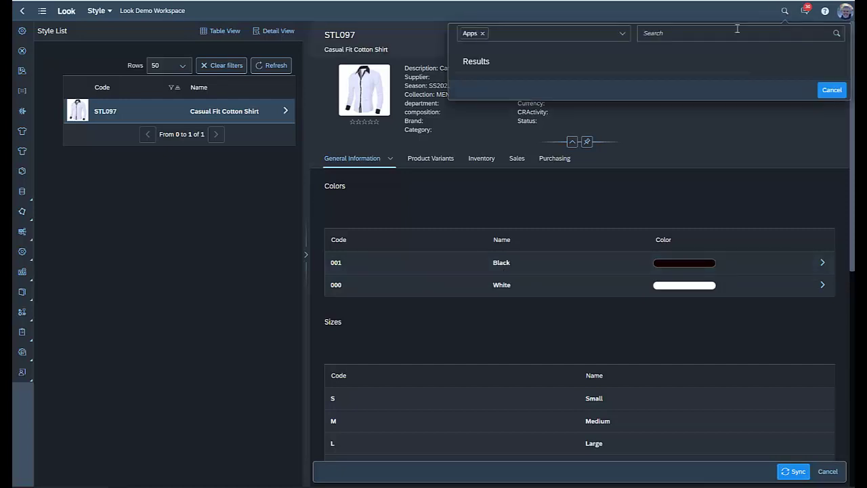
left_click(722, 32)
type("B1")
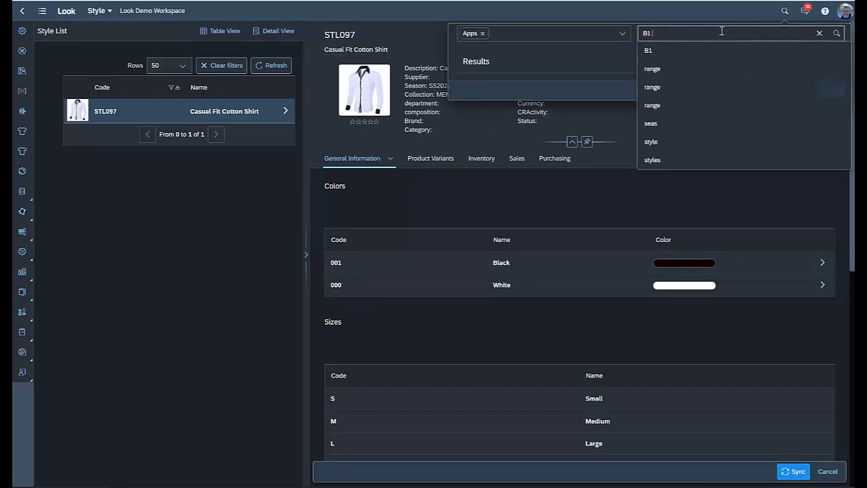
type(" R")
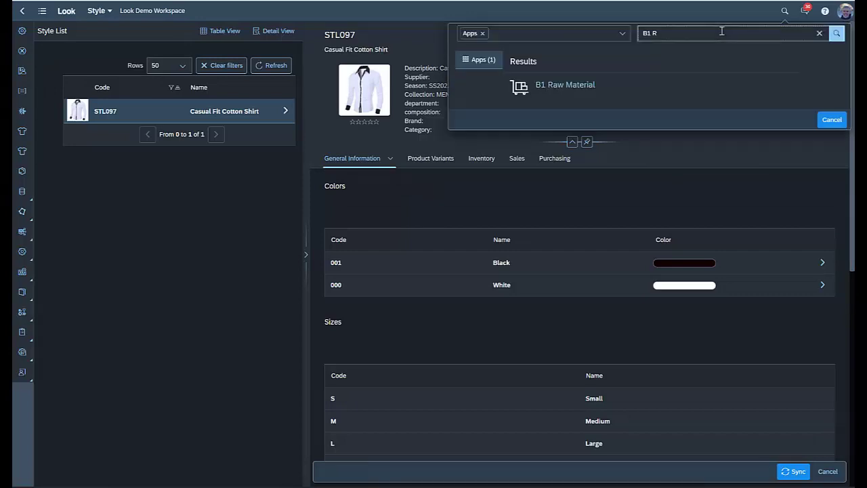
left_click(565, 86)
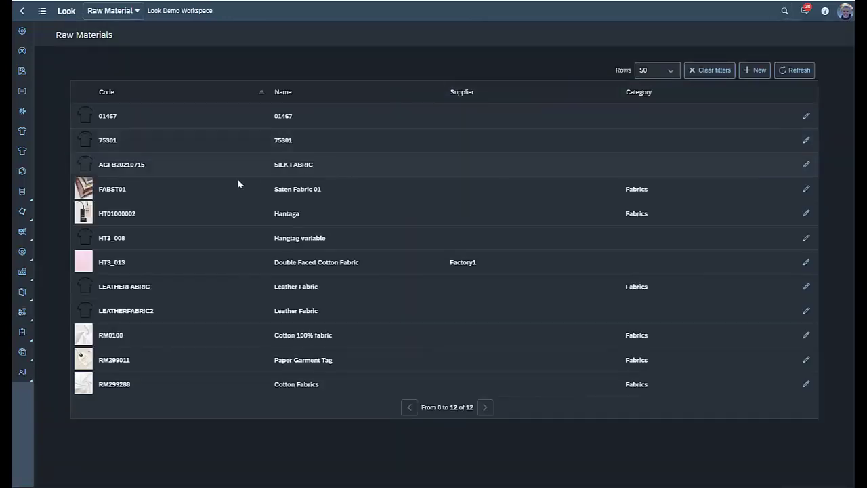
- Open raw material FABST01, Saten Fabric 01, and synchronize it with B1
left_click(806, 189)
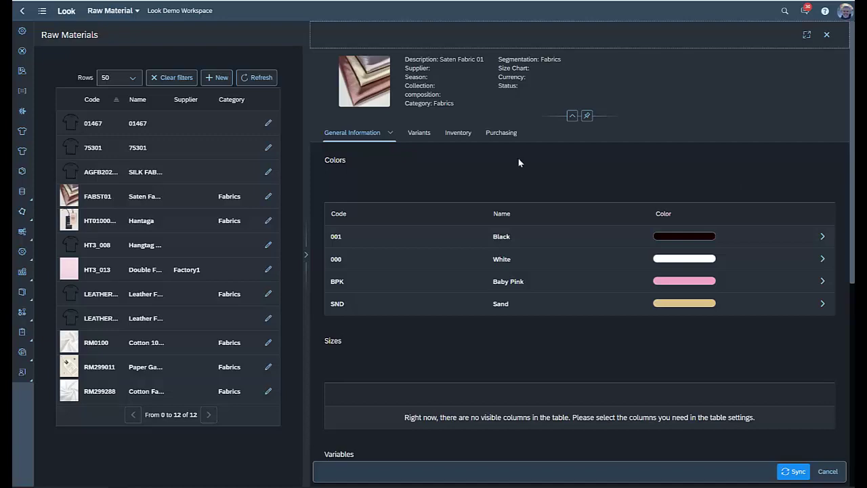
left_click(788, 473)
left_click(448, 267)
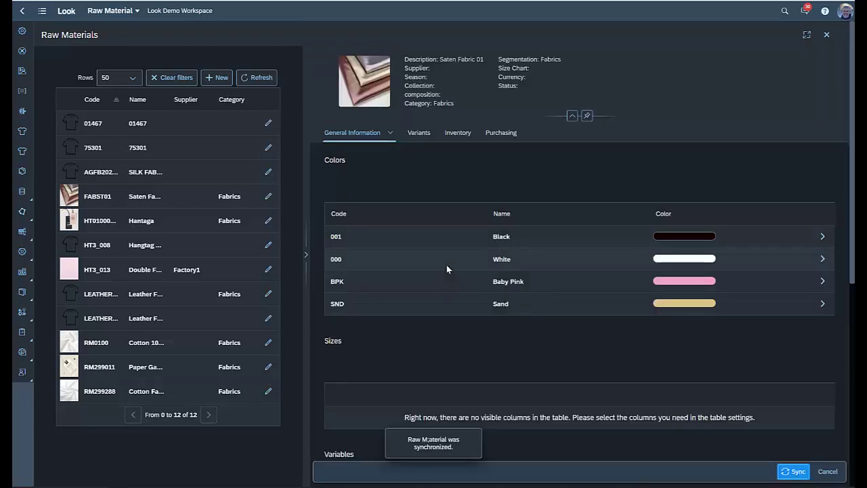
- Return to the home page, search the apps for "b1" and open the B1 Product app
left_click(66, 10)
left_click(785, 11)
type("b1")
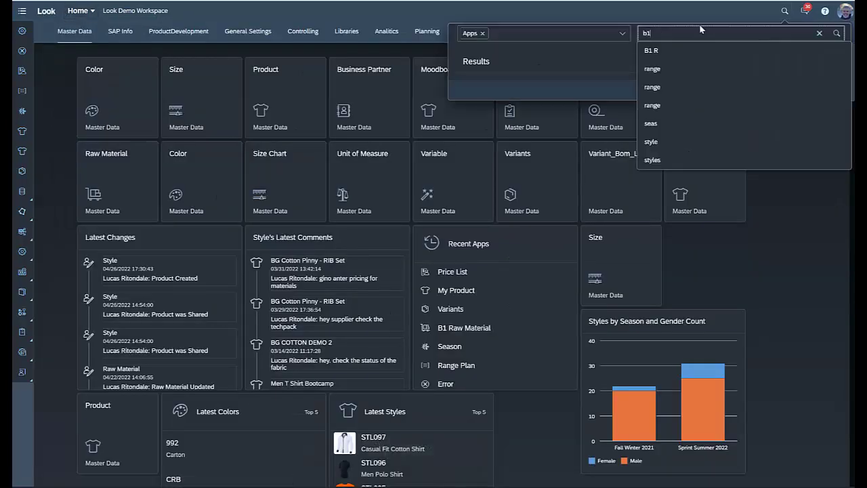
key("Return")
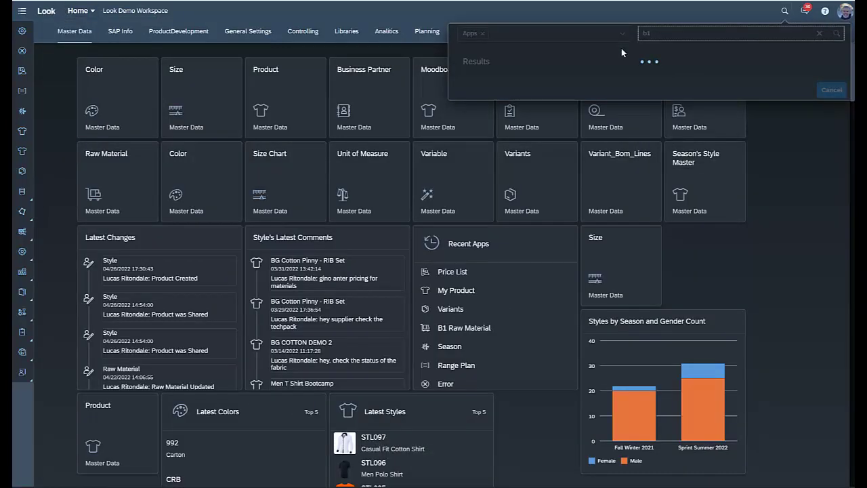
left_click(663, 38)
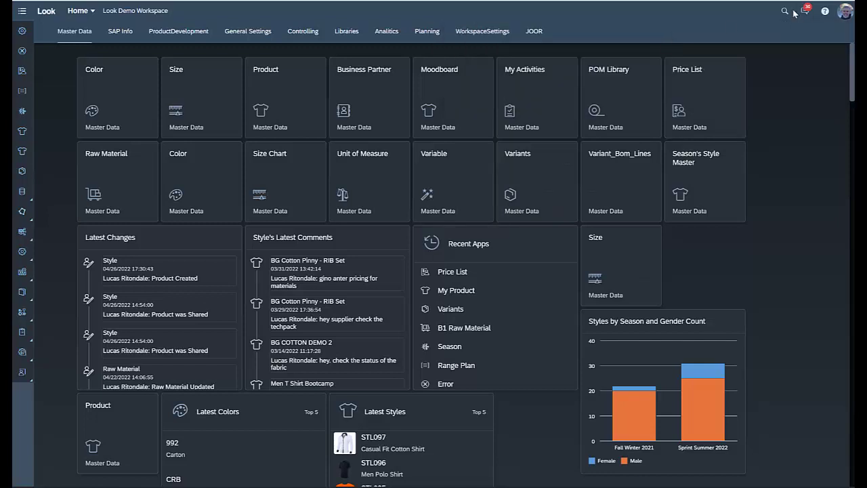
left_click(787, 12)
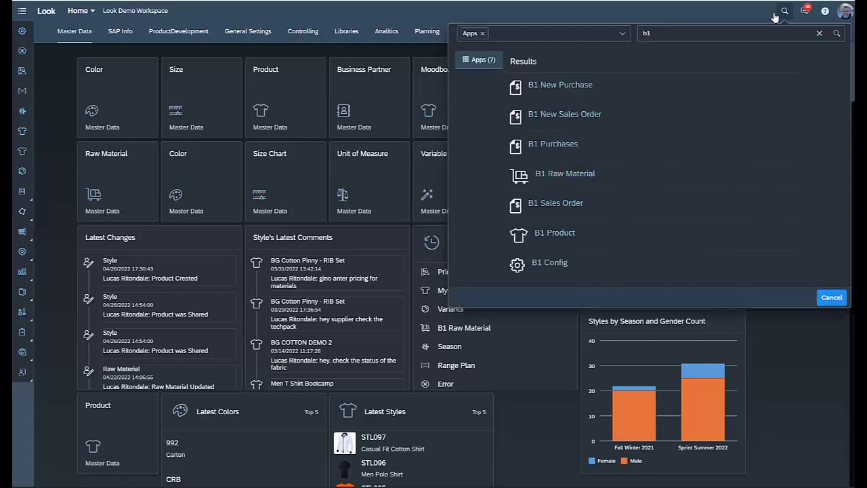
left_click(560, 235)
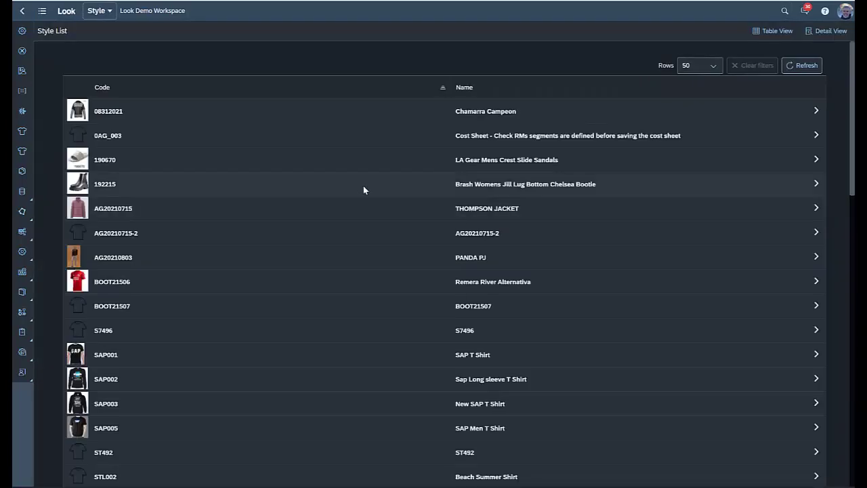
- Open style STL097, Casual Fit Cotton Shirt, from the style list and synchronize it with B1
scroll(427, 238, "down", 15)
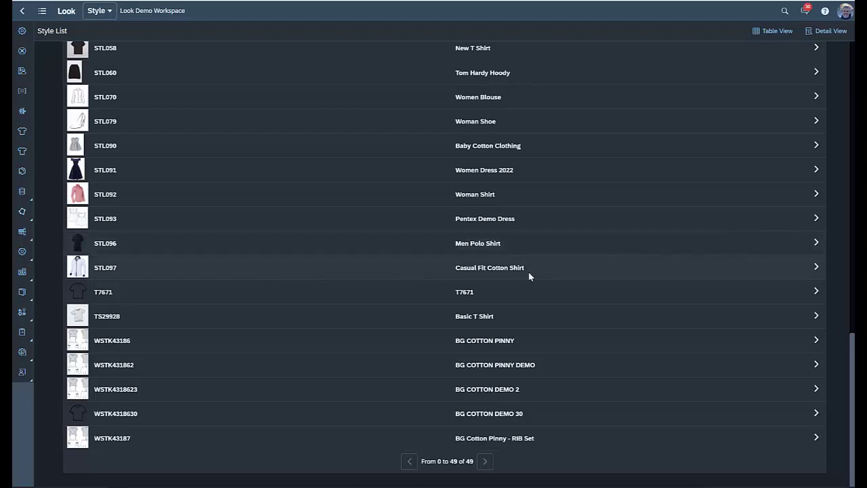
left_click(817, 267)
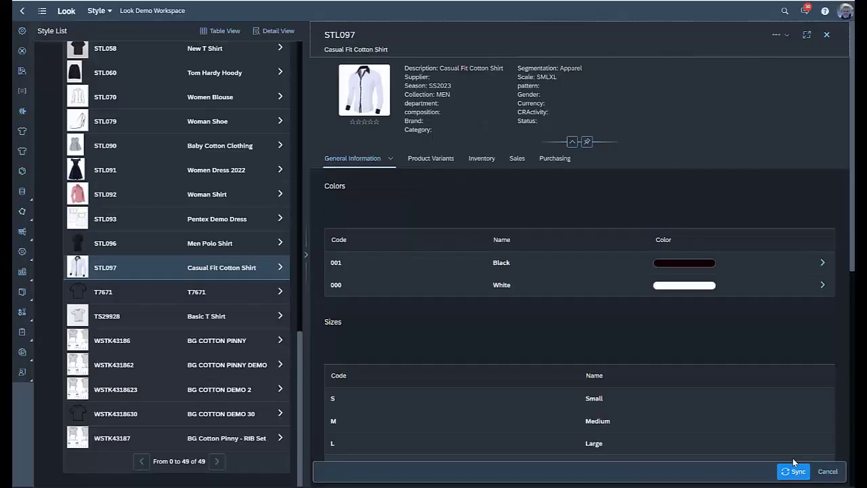
left_click(798, 471)
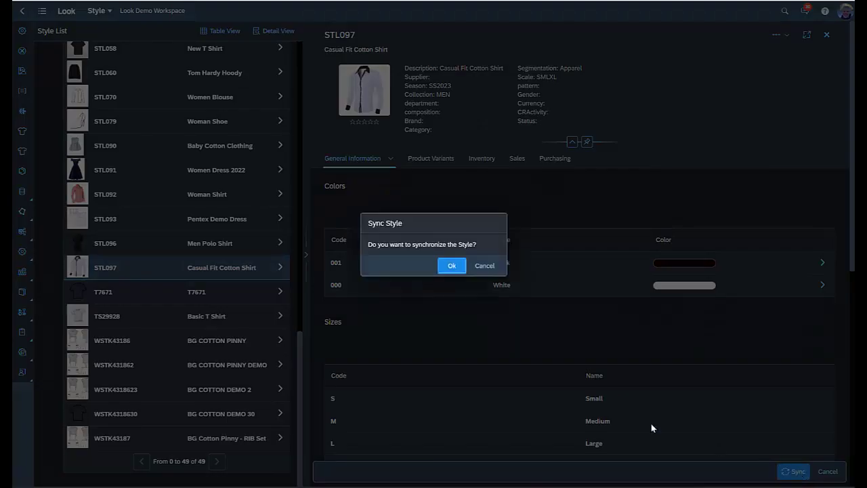
left_click(453, 266)
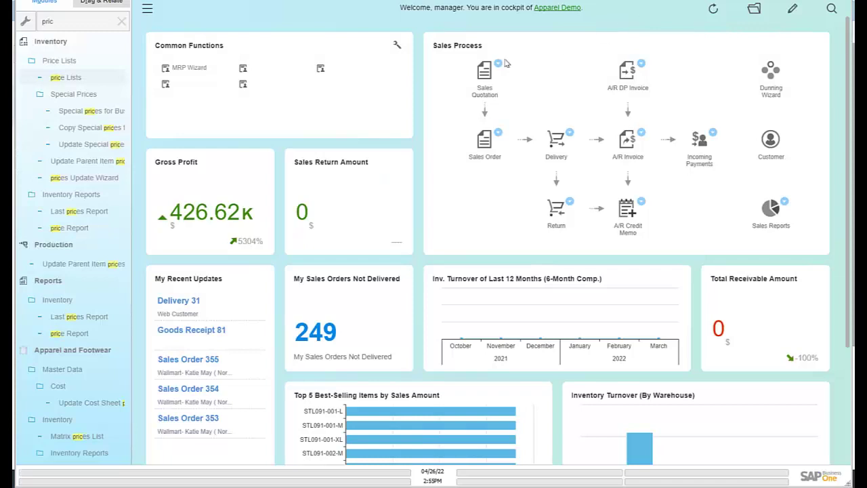
- In SAP Business One, open product STL097 through the advanced product data form in the Apparel and Footwear master data and review its colors
left_click(122, 22)
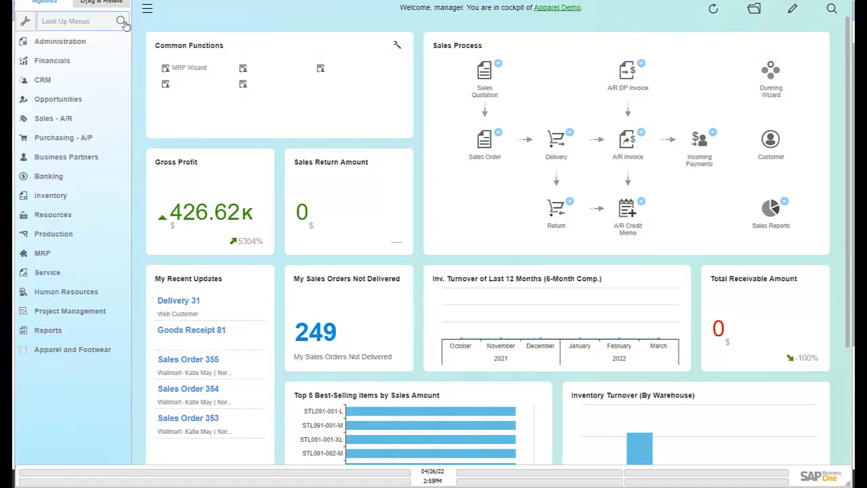
left_click(71, 350)
scroll(71, 360, "down", 3)
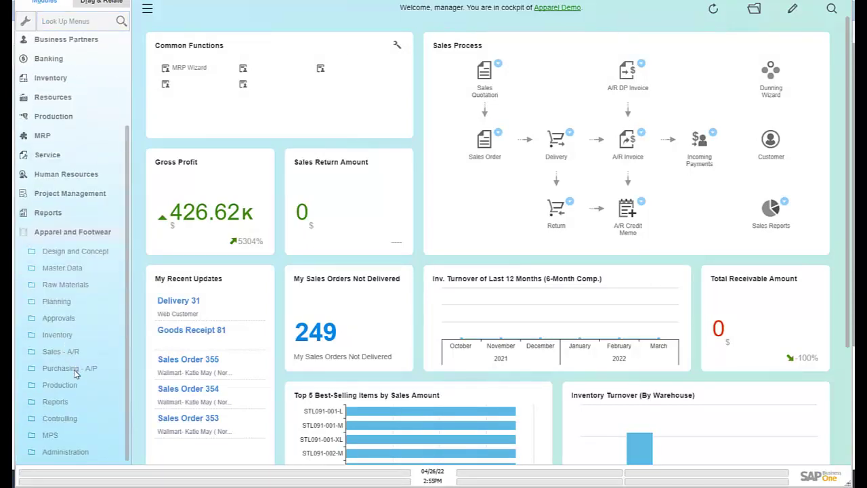
left_click(71, 271)
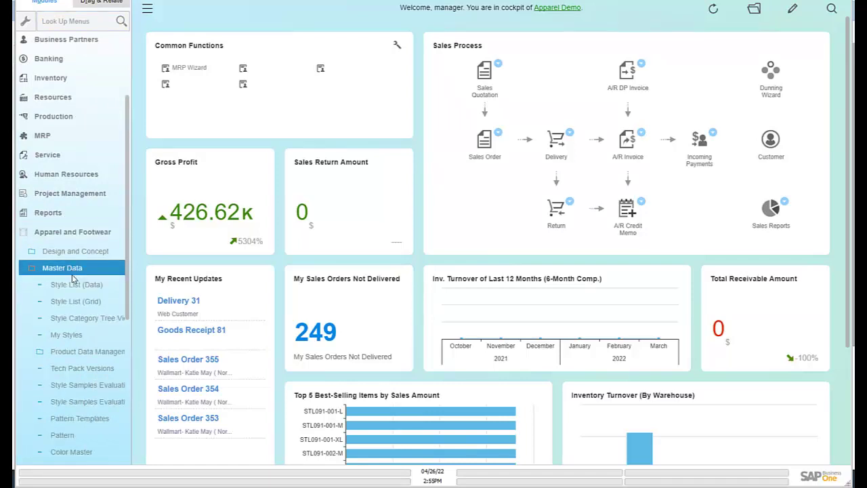
left_click(80, 355)
left_click(79, 354)
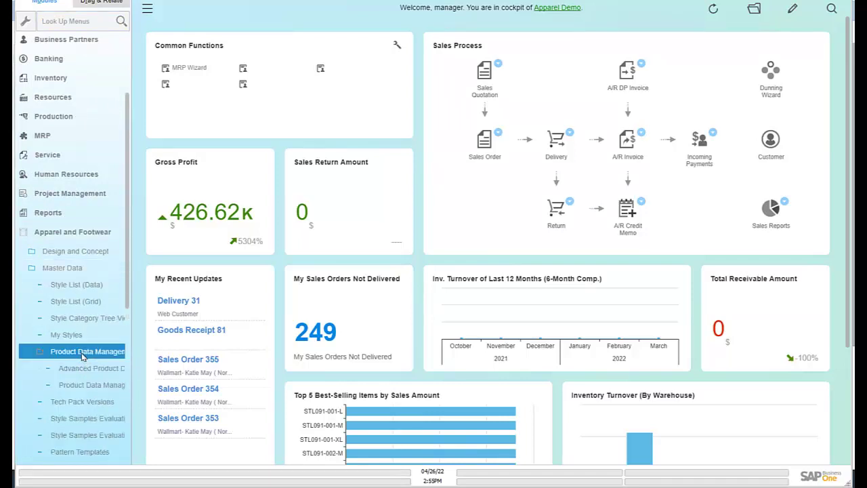
double_click(82, 368)
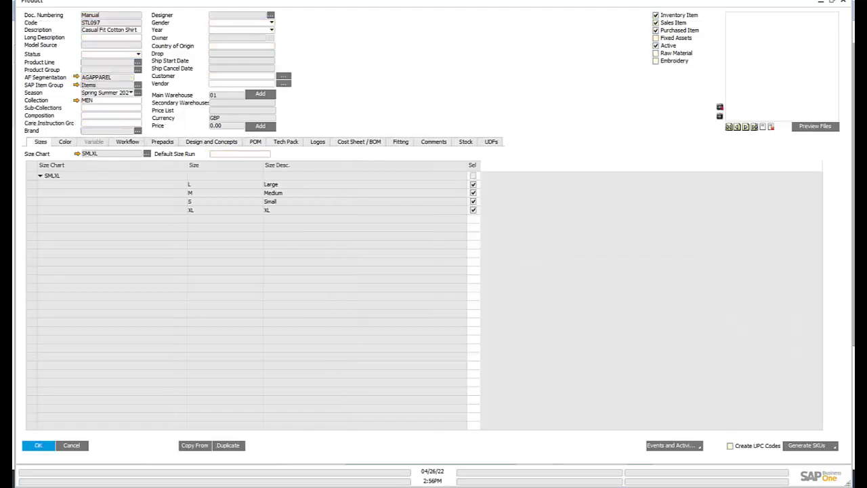
left_click(70, 143)
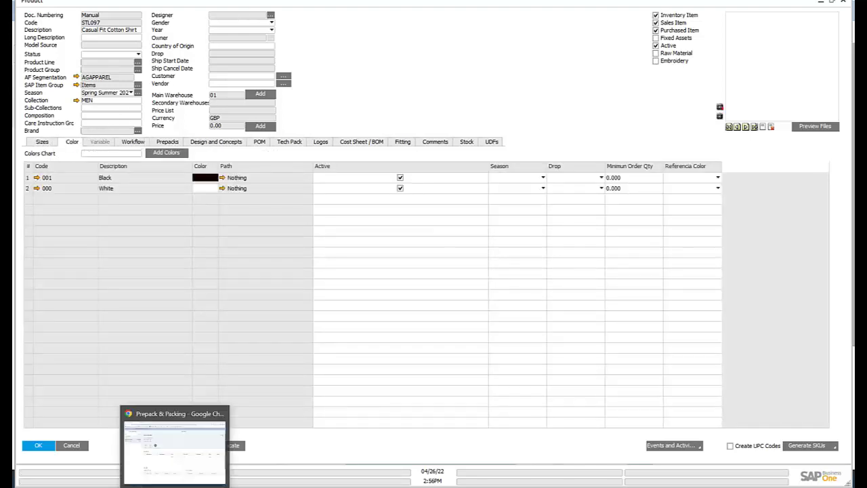
- Switch to the Prepack & Packing web app in Chrome, return to its home page and log out
left_click(175, 475)
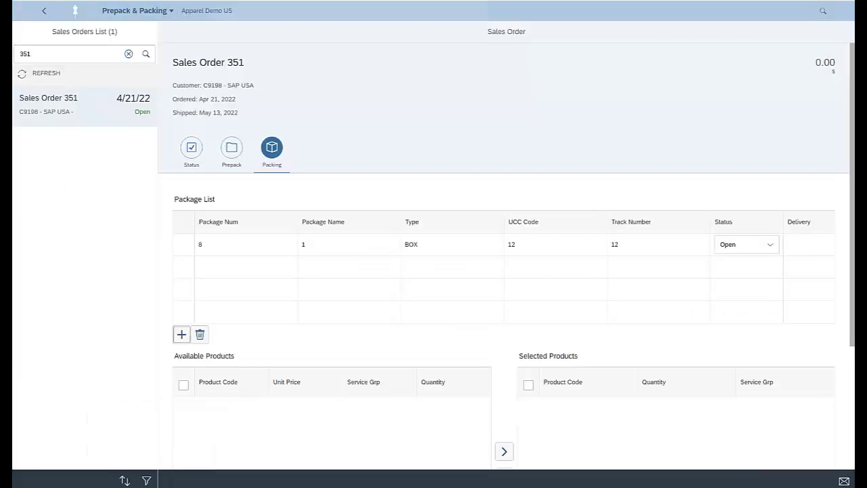
left_click(71, 11)
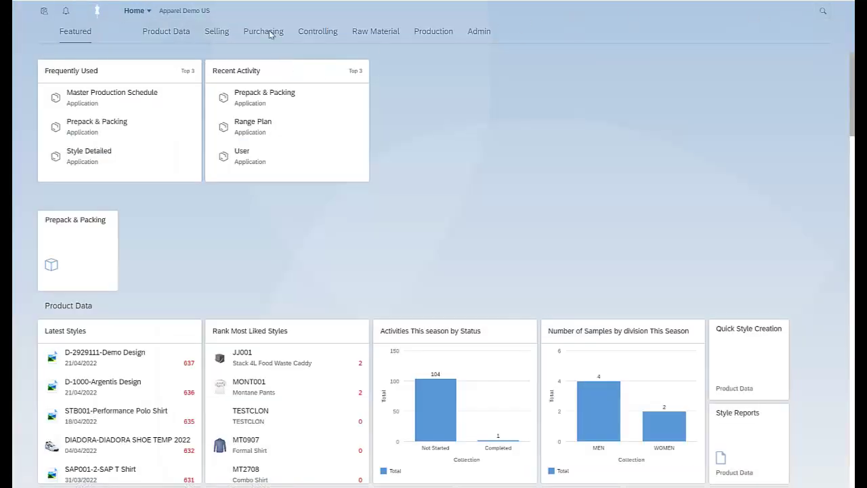
left_click(43, 12)
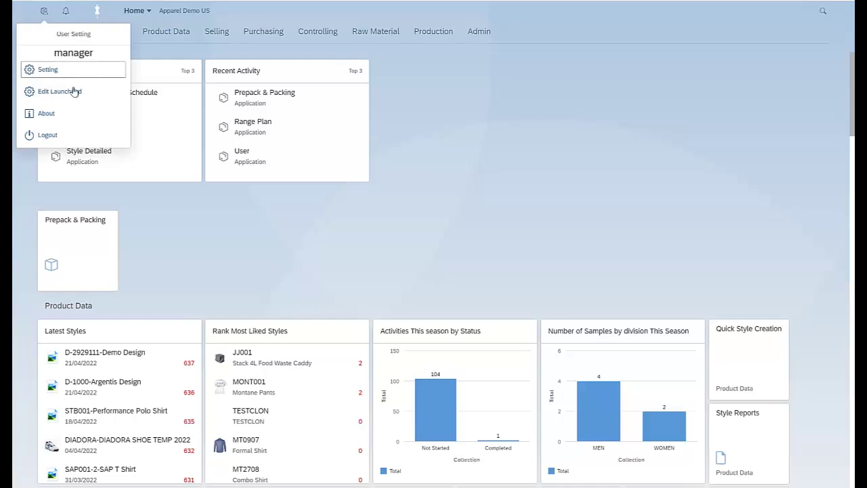
left_click(67, 135)
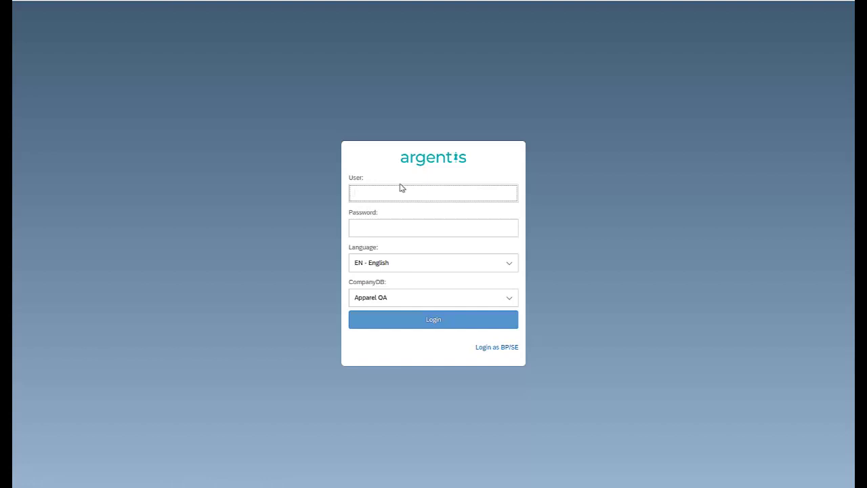
- Log in as manager with the account password, choosing the Apparel Demo US company database
type("manager")
key("Tab")
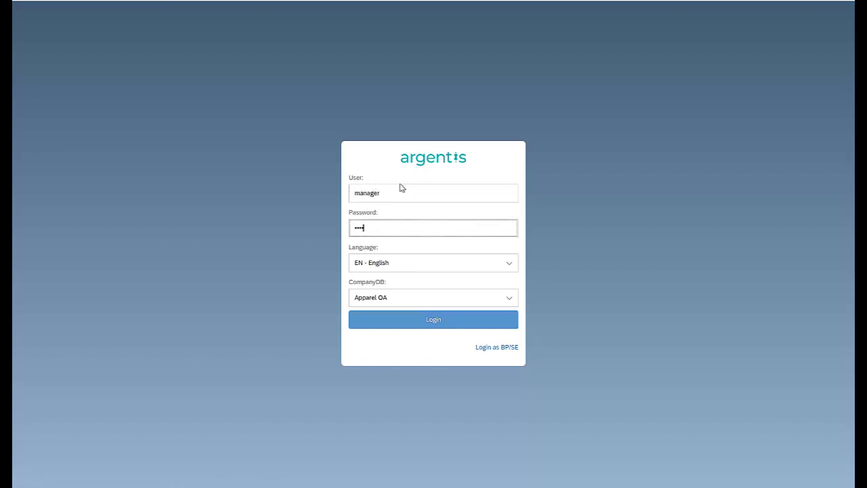
key("Tab")
key("Tab")
left_click(509, 298)
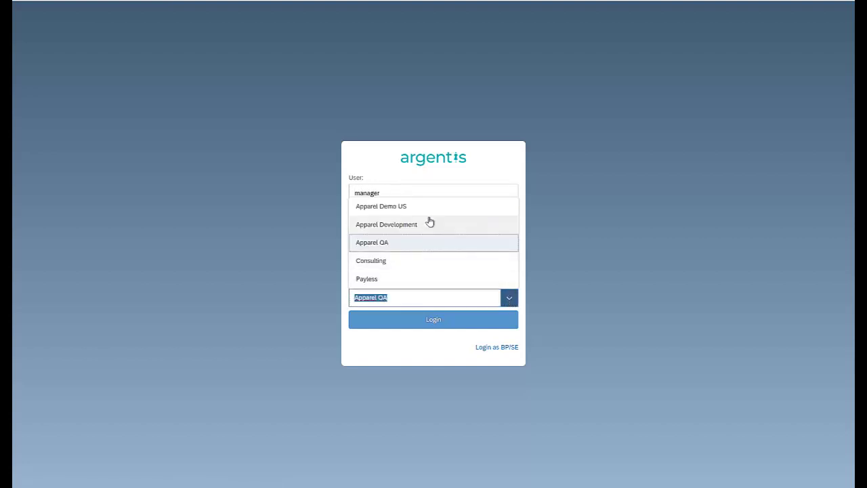
left_click(407, 206)
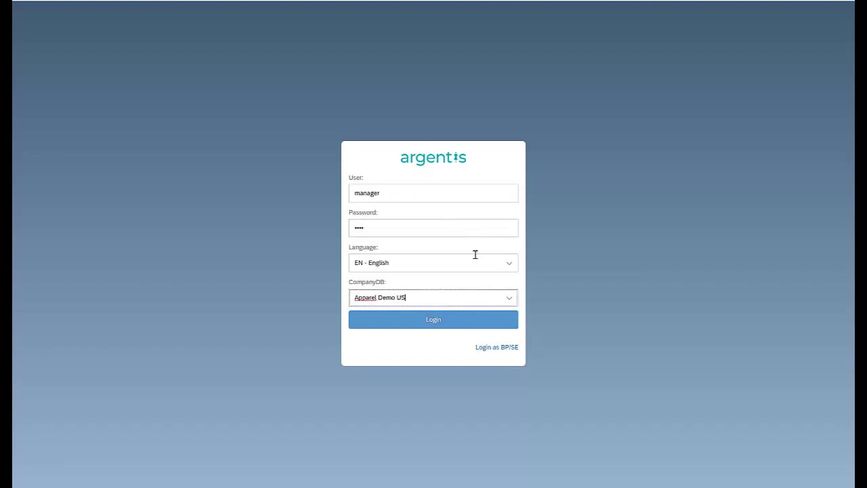
left_click(494, 327)
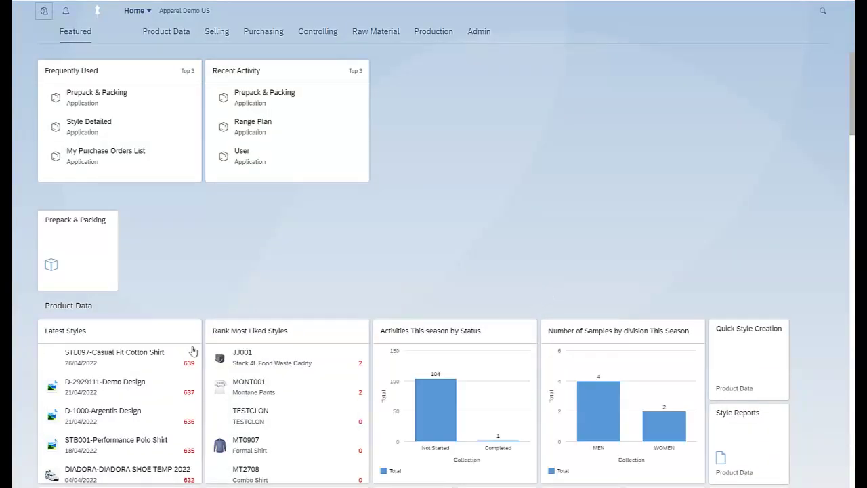
- Open STL097 from the latest styles and examine its enlarged image and its Product BOM section
left_click(101, 359)
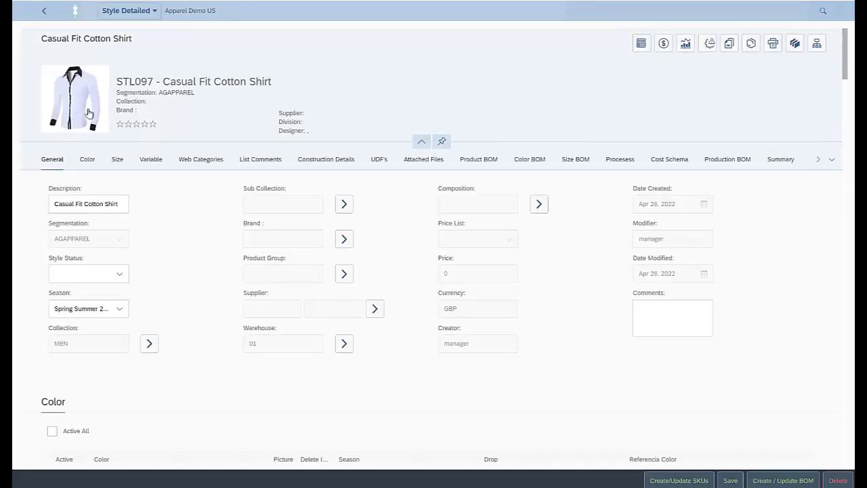
left_click(89, 113)
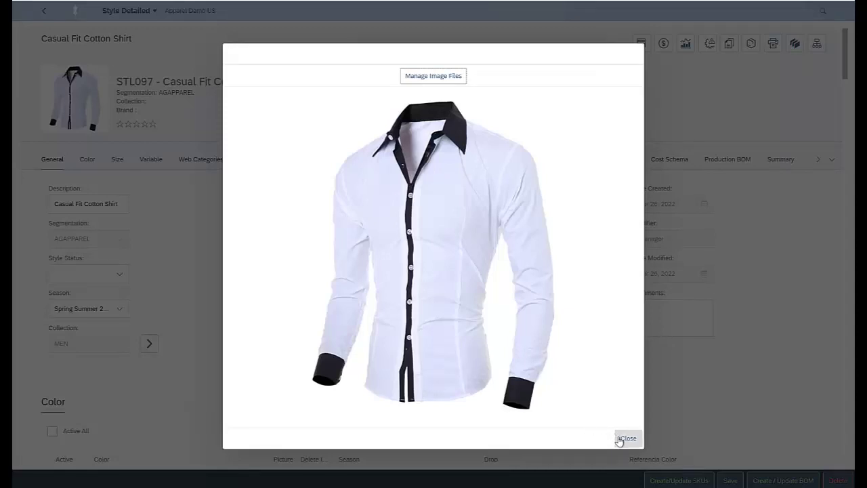
left_click(625, 439)
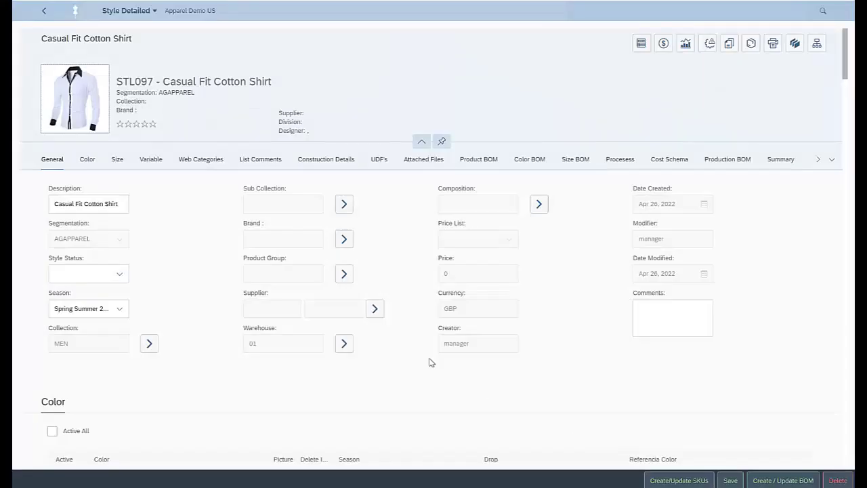
left_click(478, 161)
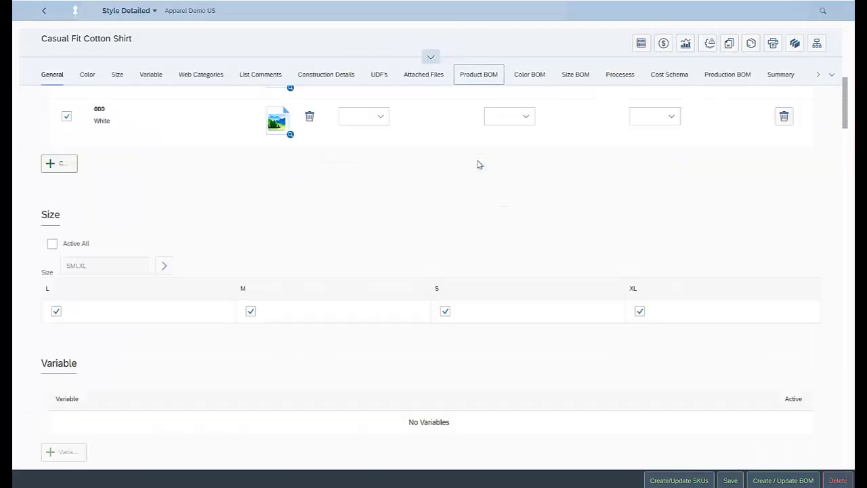